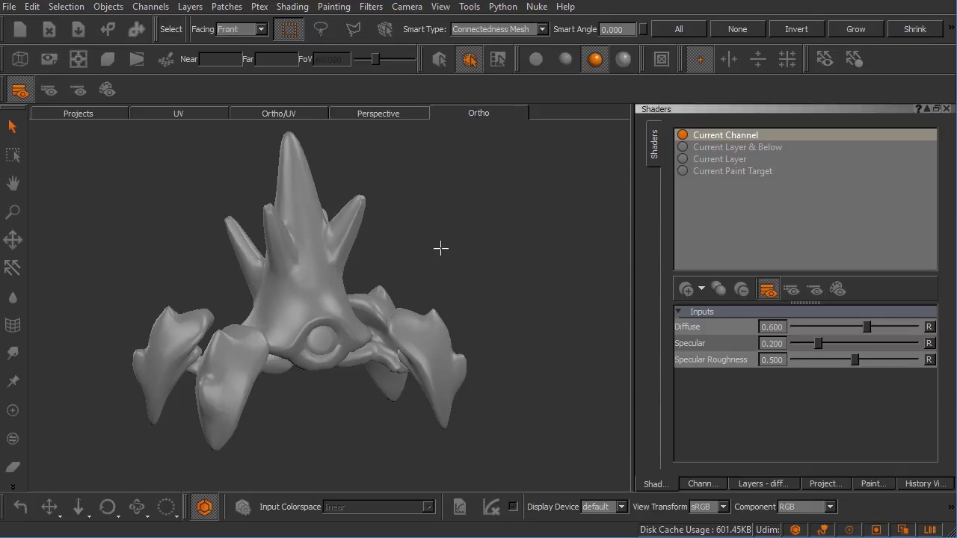
Tumble, zoom out and pan the Ortho view so the crab sits smaller and head-on, then switch to Select (S).
{"action": "mouse_move", "coordinate": [441, 248]}
{"action": "middle_mouse_down"}
{"action": "mouse_move", "coordinate": [436, 259]}
{"action": "mouse_move", "coordinate": [372, 277]}
{"action": "mouse_move", "coordinate": [329, 229]}
{"action": "mouse_move", "coordinate": [426, 230]}
{"action": "mouse_move", "coordinate": [478, 250]}
{"action": "mouse_move", "coordinate": [461, 306]}
{"action": "mouse_move", "coordinate": [431, 335]}
{"action": "mouse_move", "coordinate": [354, 264]}
{"action": "mouse_move", "coordinate": [406, 223]}
{"action": "mouse_move", "coordinate": [454, 244]}
{"action": "middle_mouse_up"}
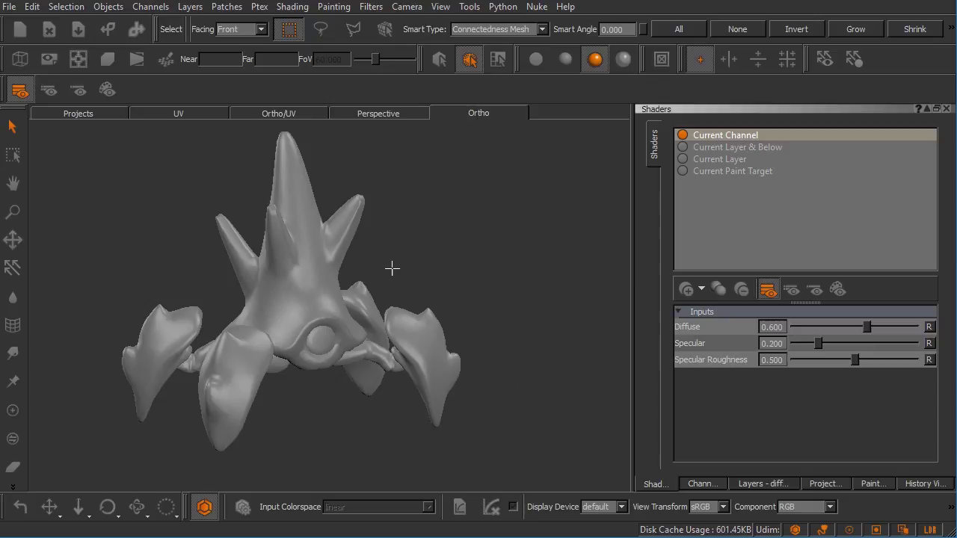
{"action": "right_click_drag", "start_coordinate": [421, 265], "coordinate": [396, 318]}
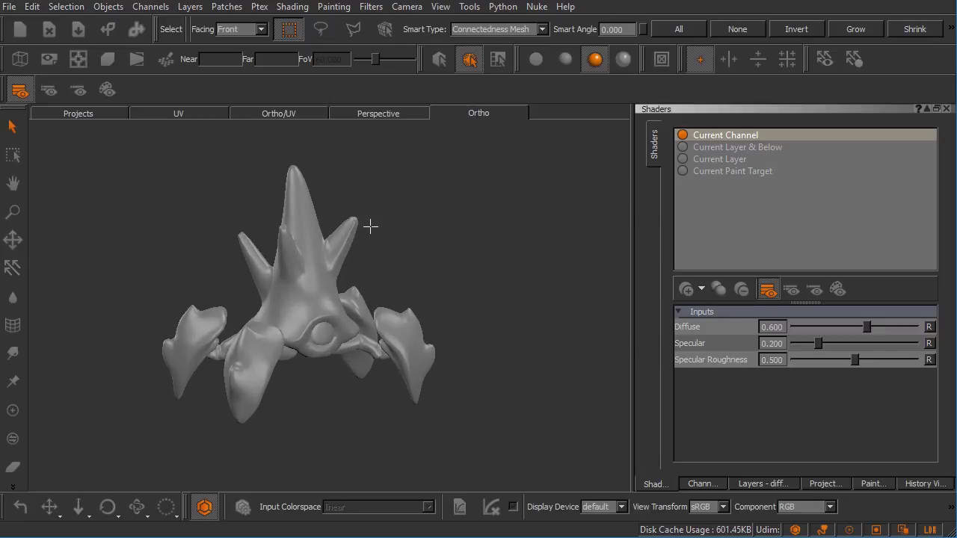
{"action": "mouse_move", "coordinate": [370, 230]}
{"action": "middle_mouse_down"}
{"action": "mouse_move", "coordinate": [422, 241]}
{"action": "mouse_move", "coordinate": [474, 235]}
{"action": "mouse_move", "coordinate": [258, 228]}
{"action": "mouse_move", "coordinate": [415, 252]}
{"action": "mouse_move", "coordinate": [464, 246]}
{"action": "mouse_move", "coordinate": [372, 239]}
{"action": "middle_mouse_up"}
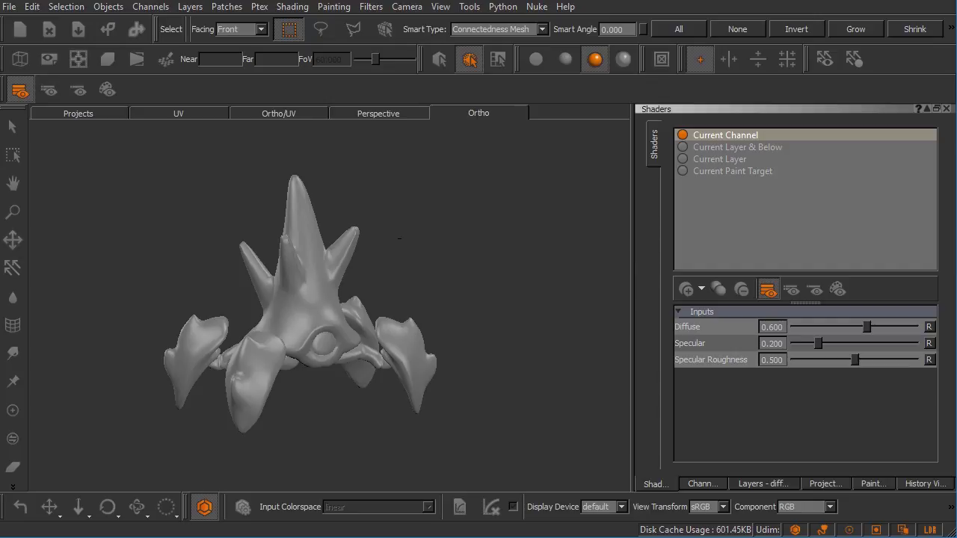
{"action": "middle_click_drag", "start_coordinate": [400, 238], "coordinate": [353, 279]}
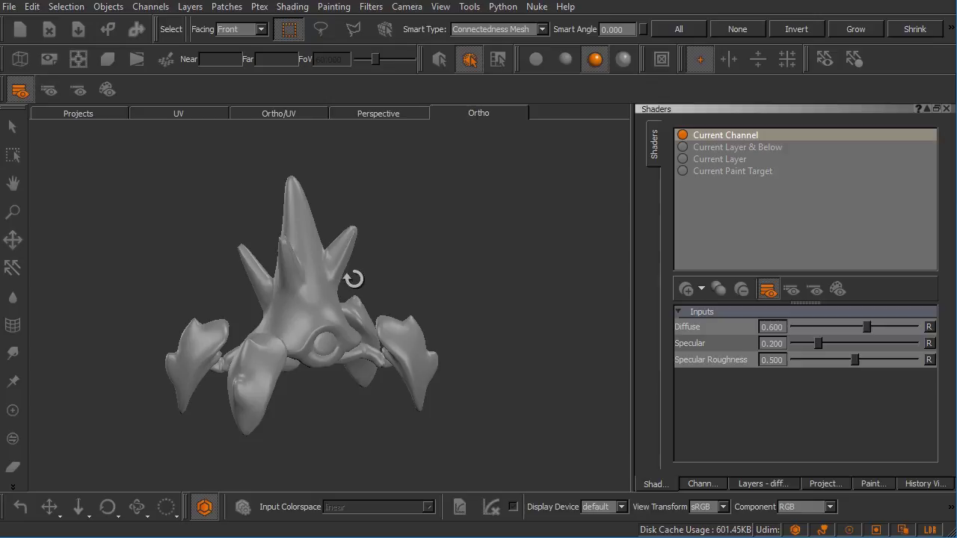
{"action": "key", "text": "s"}
Show the crab's UV layout, pan across to tiles 1003 and 1004, then level the view.
{"action": "left_click", "coordinate": [154, 111]}
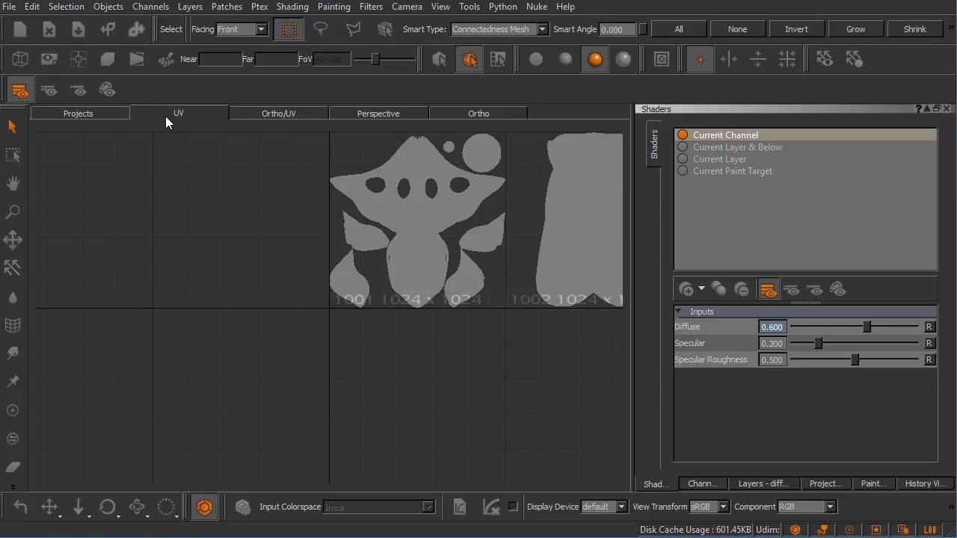
{"action": "middle_click_drag", "start_coordinate": [404, 208], "coordinate": [235, 278]}
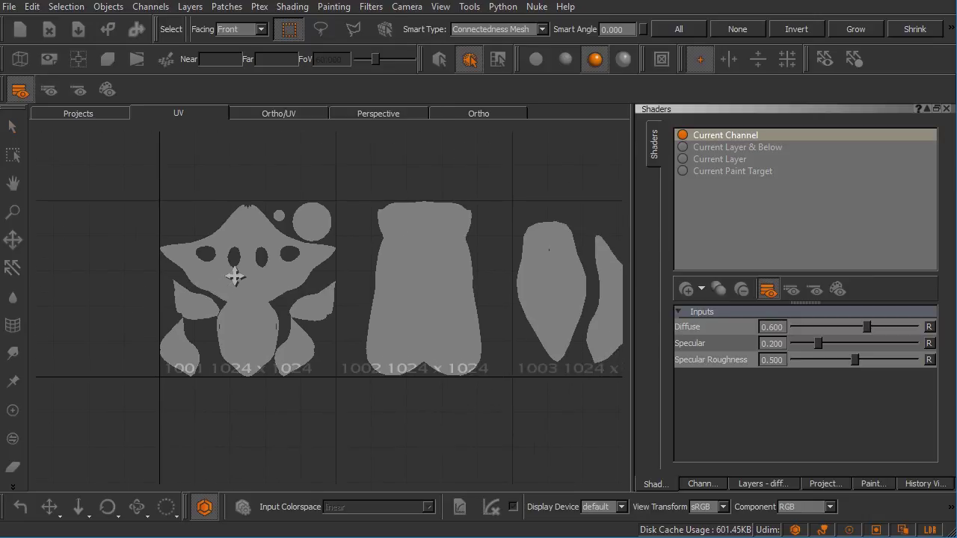
{"action": "middle_click_drag", "start_coordinate": [402, 260], "coordinate": [327, 250]}
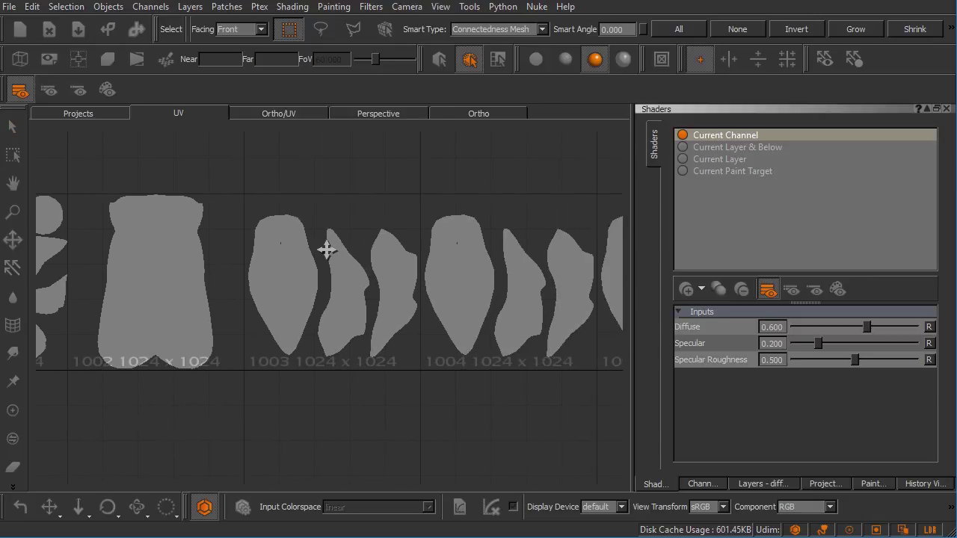
{"action": "left_click_drag", "start_coordinate": [360, 267], "coordinate": [395, 278]}
{"action": "key", "text": "s"}
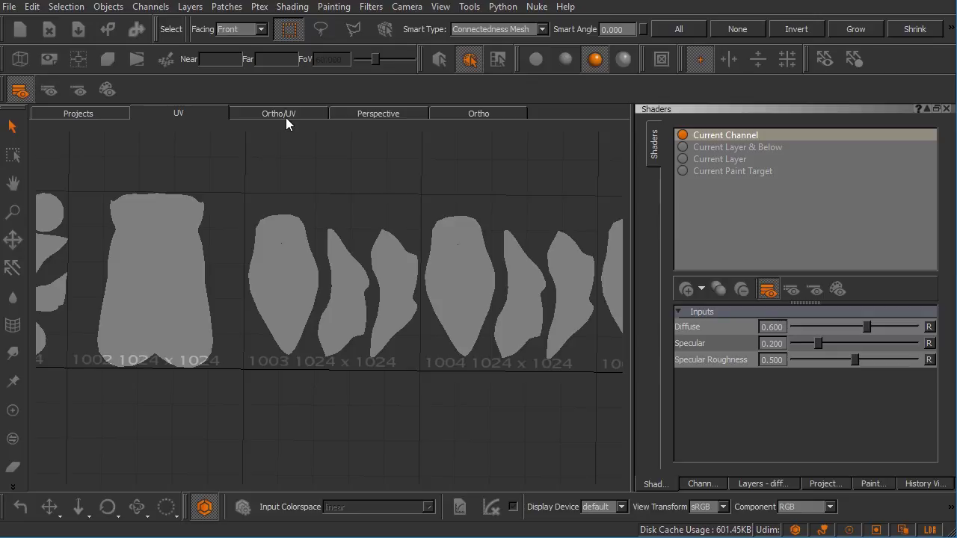
Switch to the Perspective view of the crab, then back to the Ortho view.
{"action": "left_click", "coordinate": [370, 110]}
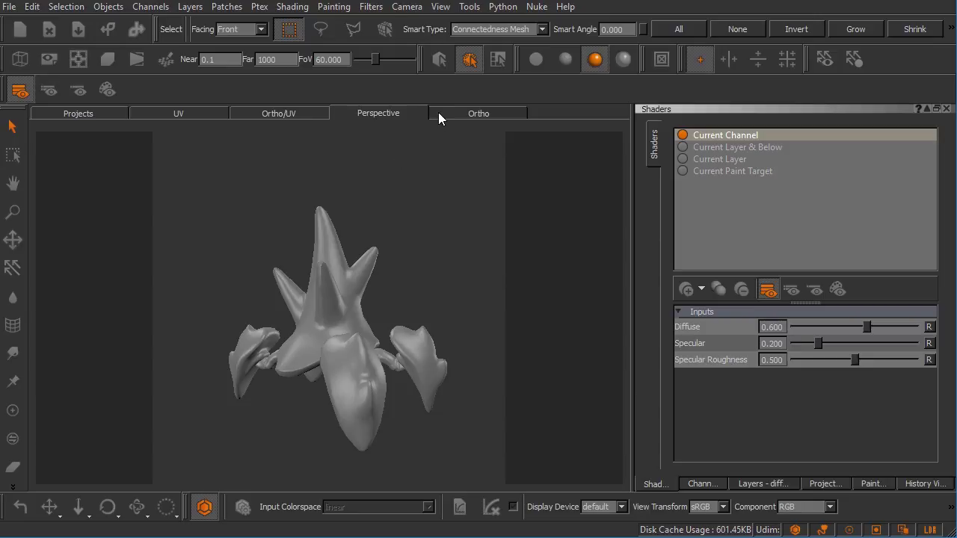
{"action": "left_click", "coordinate": [439, 114]}
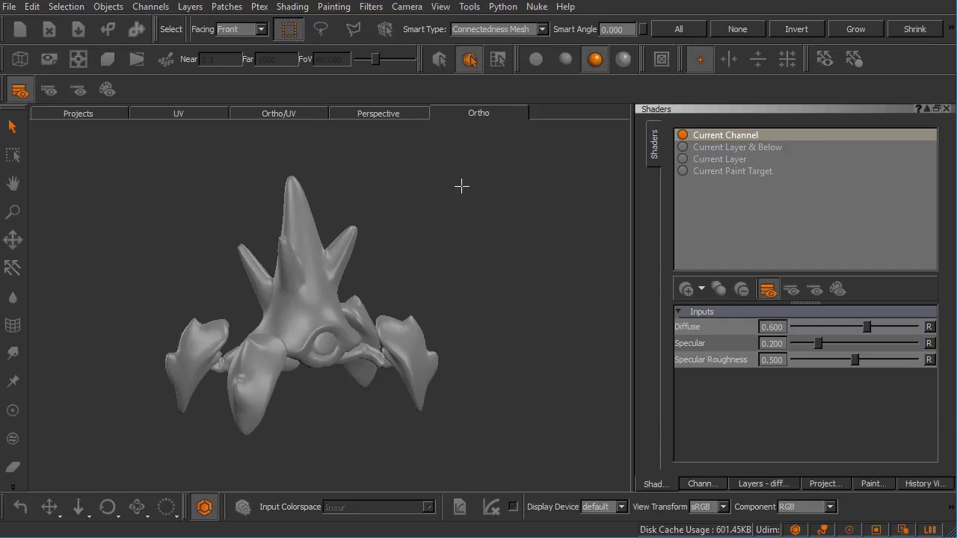
Turn on Grid Visible and HUD in the Ortho viewport's Display Properties.
{"action": "right_click", "coordinate": [494, 172]}
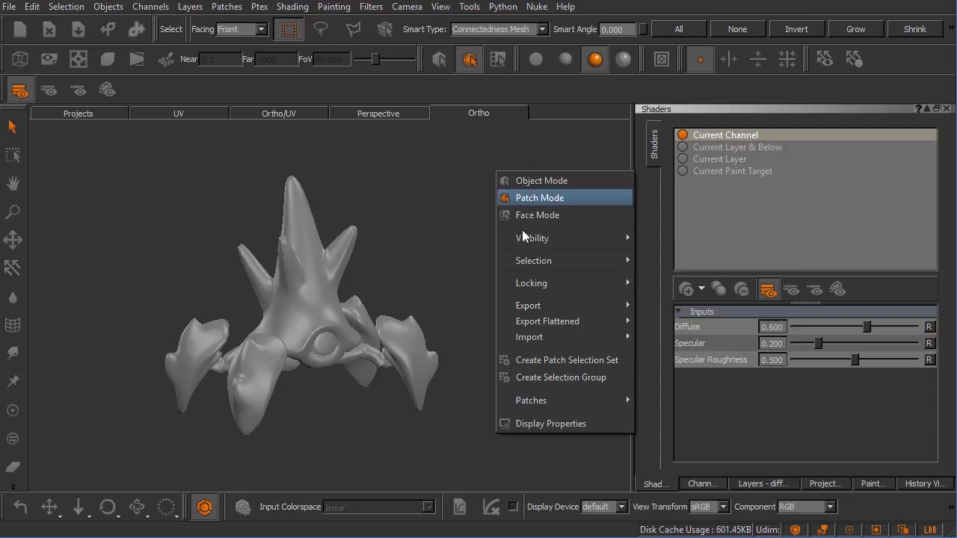
{"action": "left_click", "coordinate": [556, 420]}
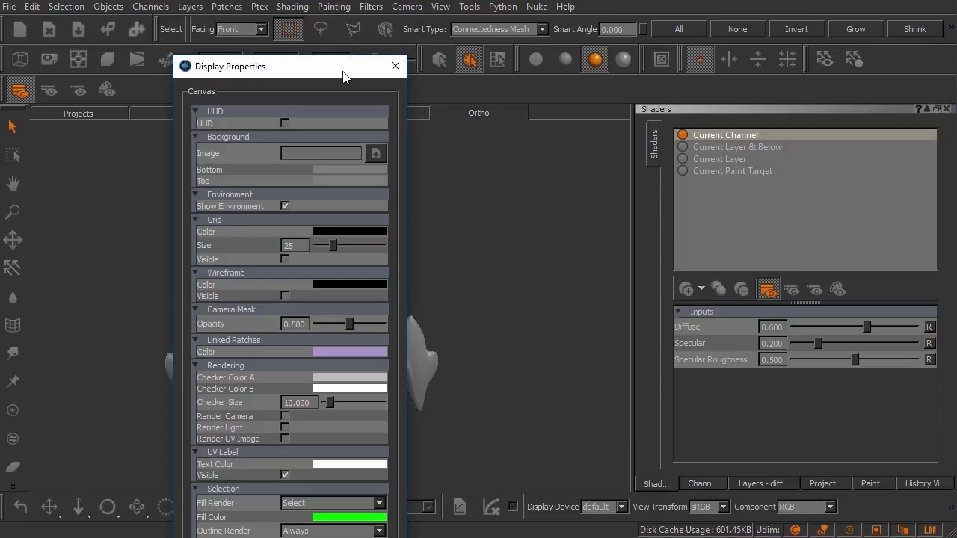
{"action": "left_click_drag", "start_coordinate": [340, 129], "coordinate": [615, 50]}
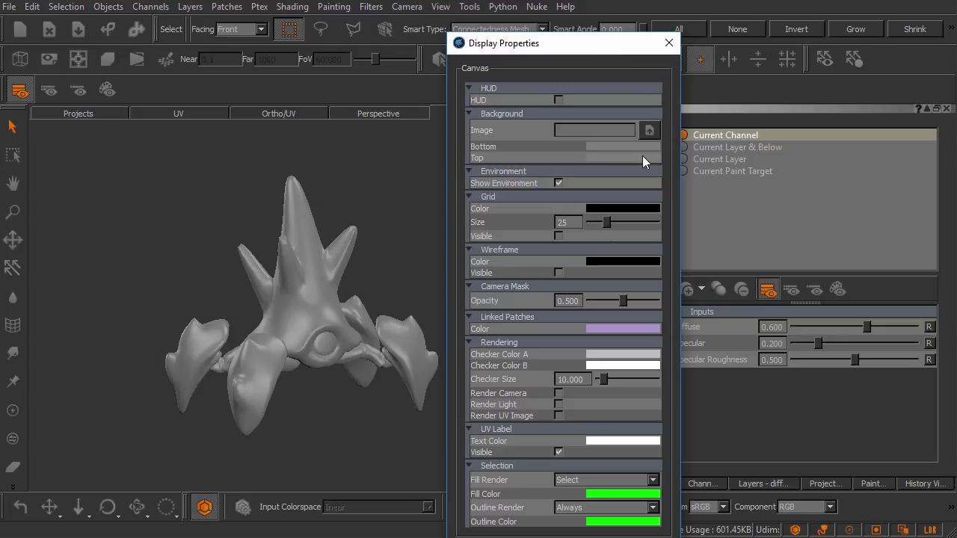
{"action": "left_click", "coordinate": [558, 235]}
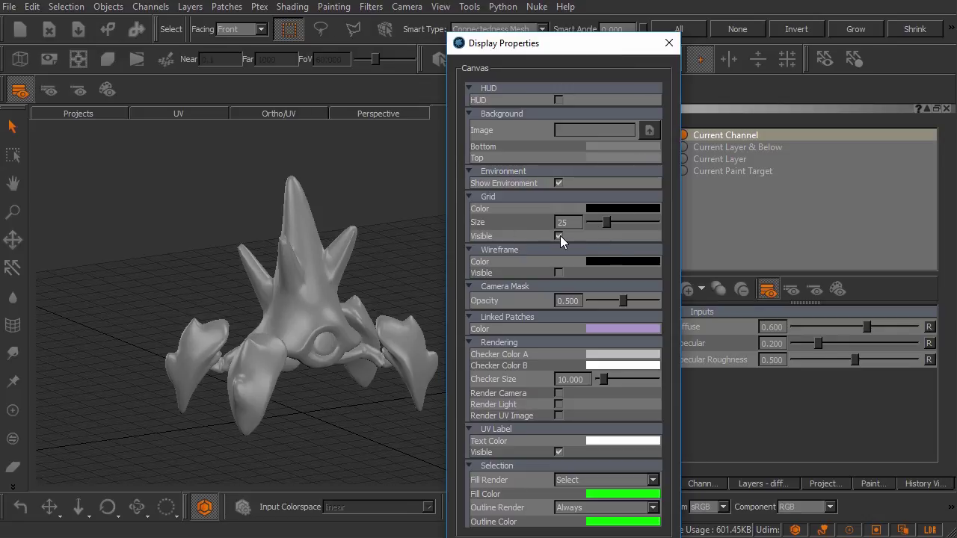
{"action": "left_click", "coordinate": [559, 100]}
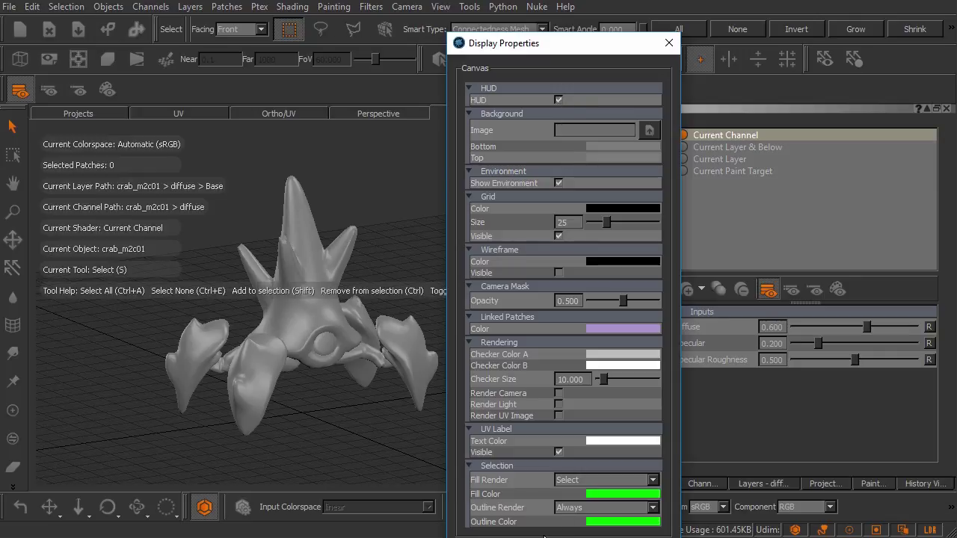
{"action": "key", "text": "Escape"}
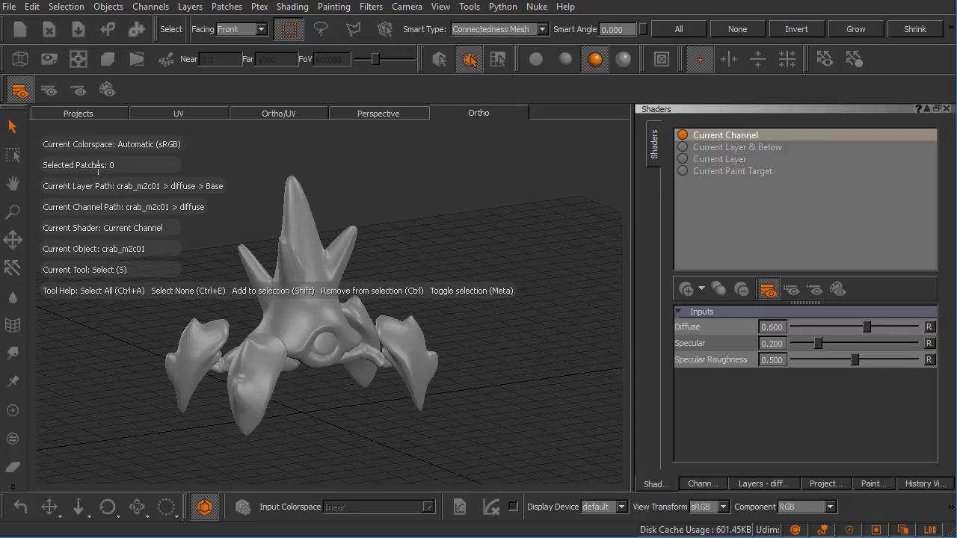
Select the crab's body patch and marquee-add the patches under the right spike.
{"action": "left_click", "coordinate": [303, 216]}
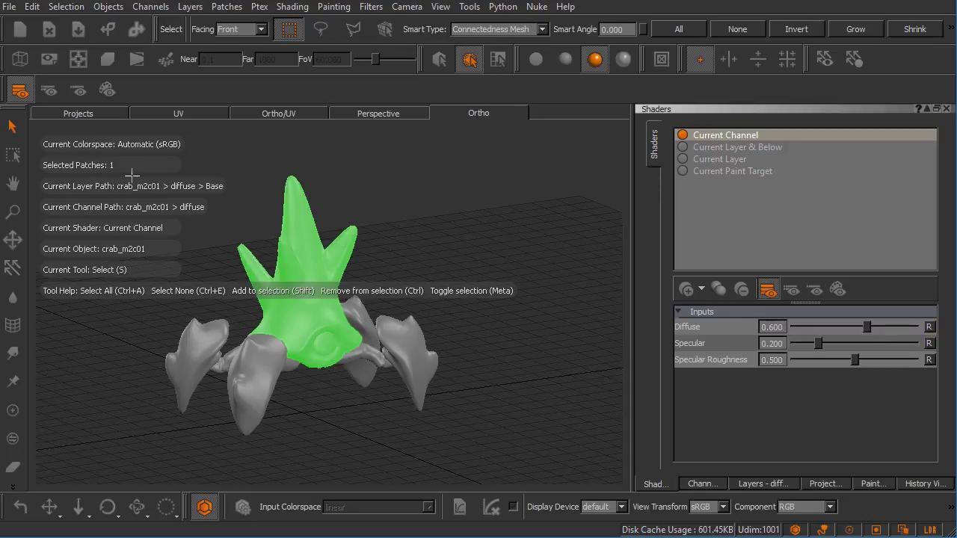
{"action": "left_click_drag", "start_coordinate": [357, 220], "coordinate": [309, 382]}
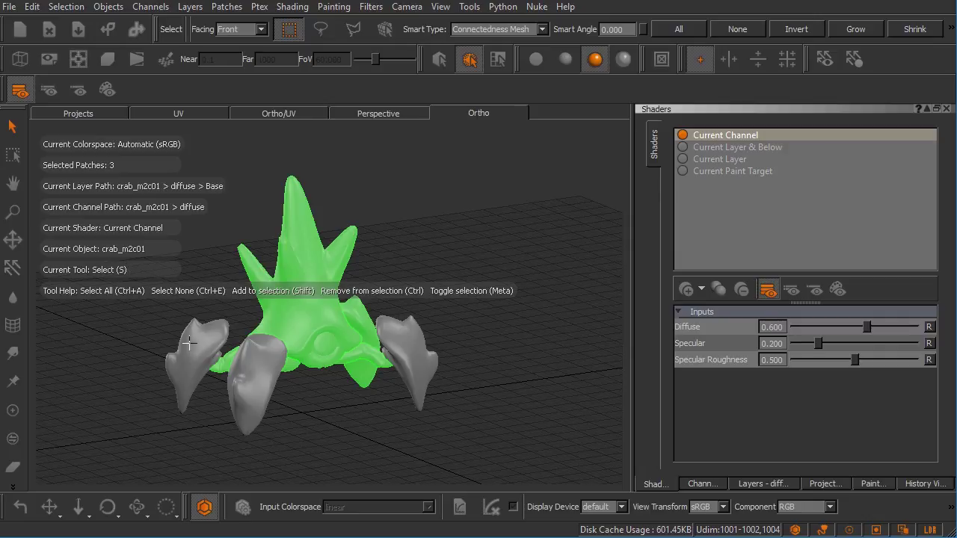
Click through claw and leg patches until only the inner right leg is selected, ending with Paint active.
{"action": "left_click", "coordinate": [16, 412]}
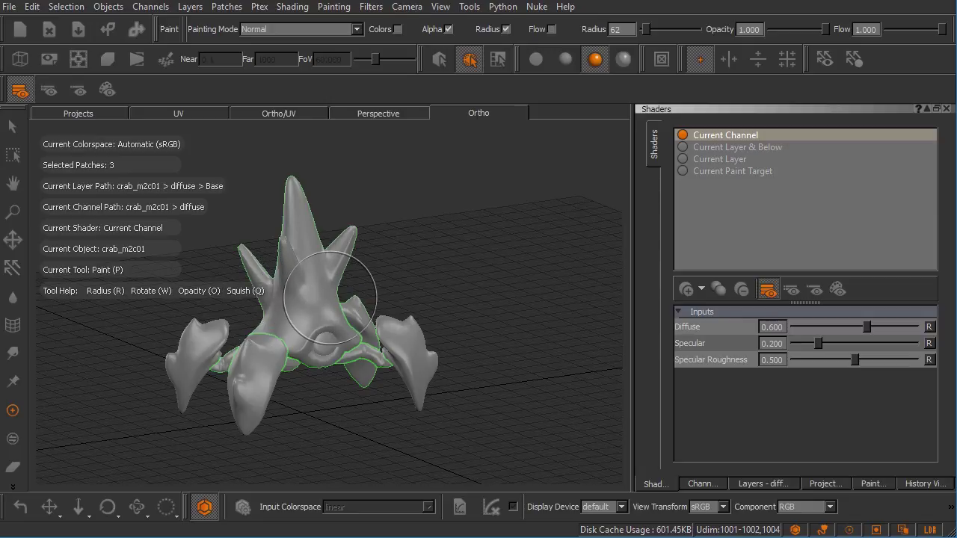
{"action": "key", "text": "s"}
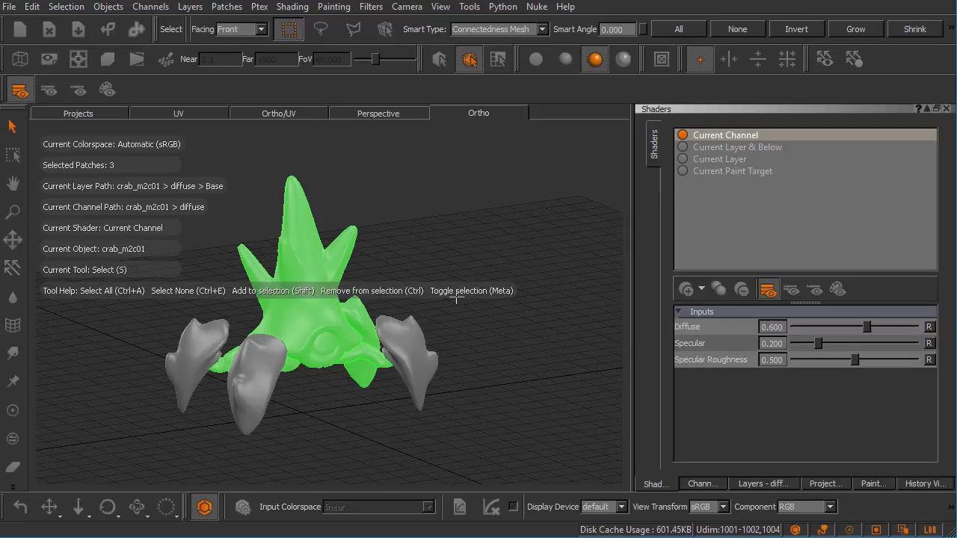
{"action": "left_click", "coordinate": [212, 344]}
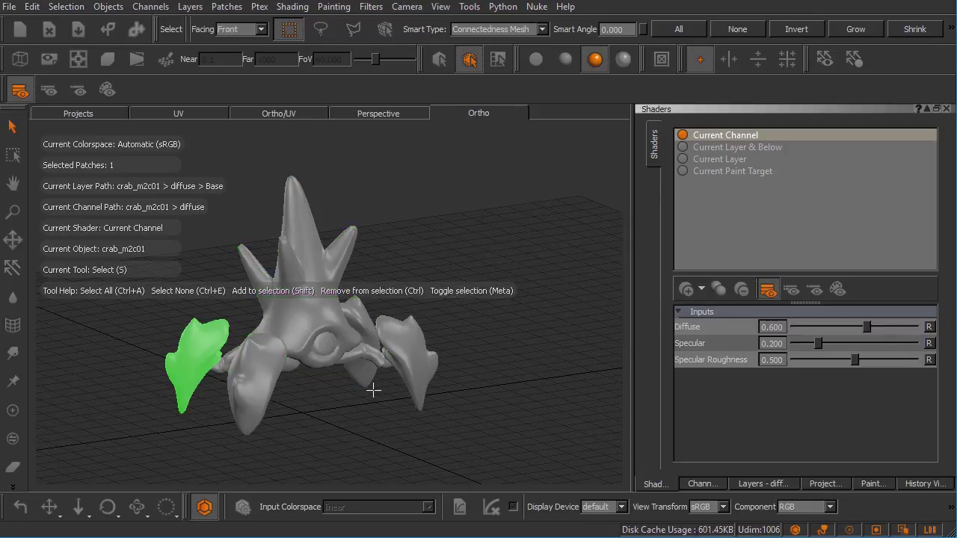
{"action": "left_click", "coordinate": [263, 386]}
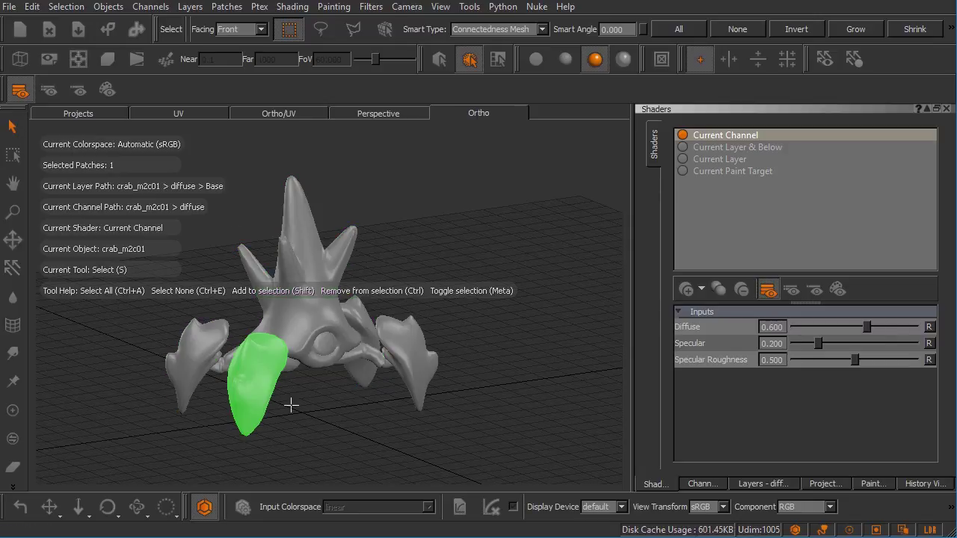
{"action": "left_click", "coordinate": [416, 369]}
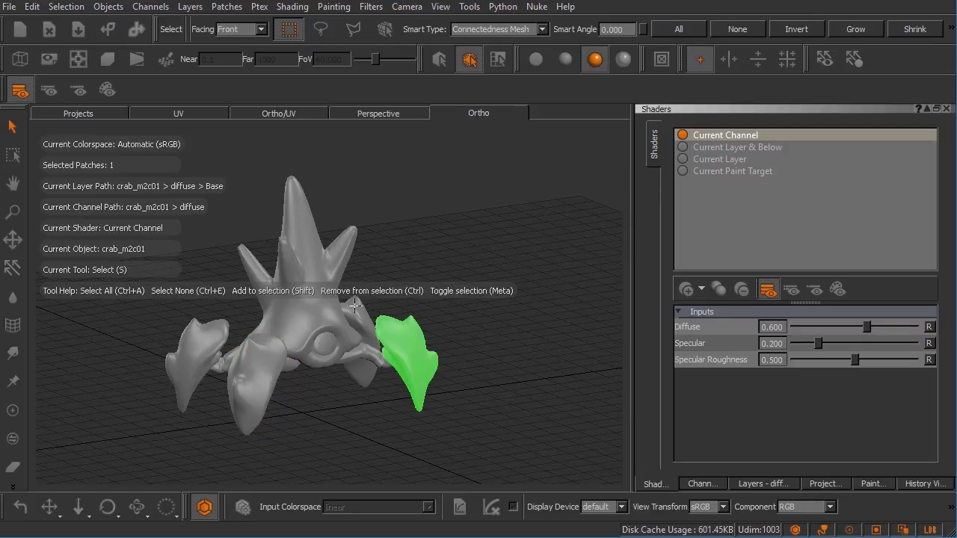
{"action": "left_click", "coordinate": [355, 305]}
{"action": "key", "text": "t"}
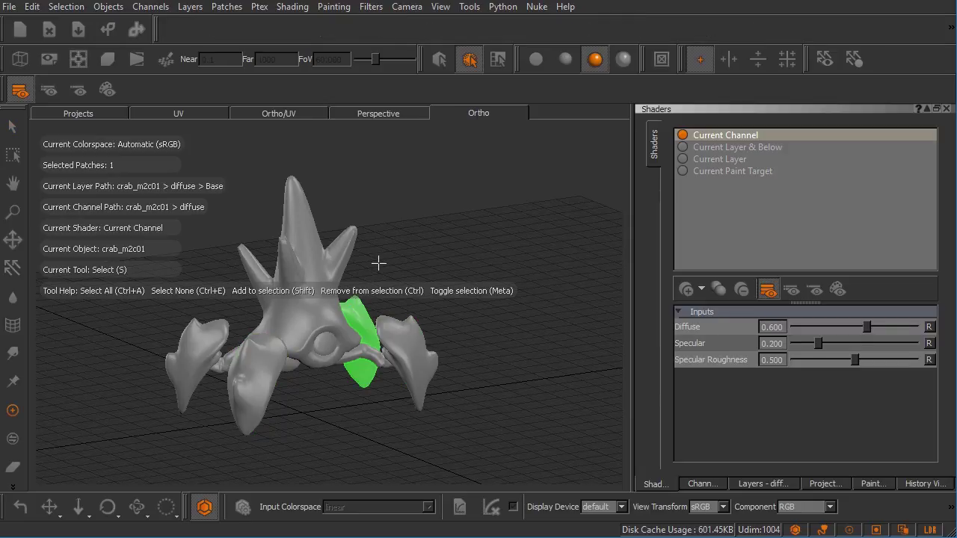
{"action": "key", "text": "p"}
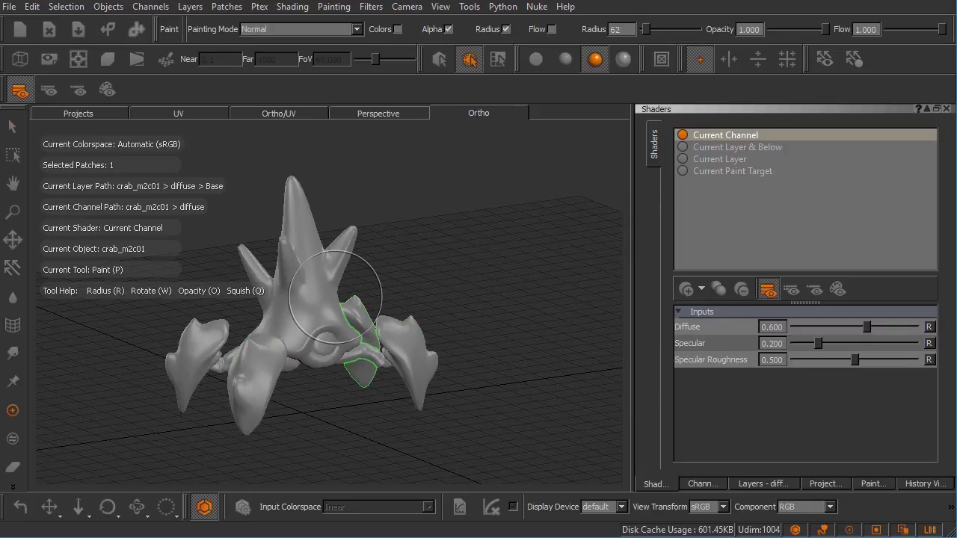
Return to the Select tool, select all patches with Ctrl+A, then clear the selection with Ctrl+E.
{"action": "left_click", "coordinate": [20, 123]}
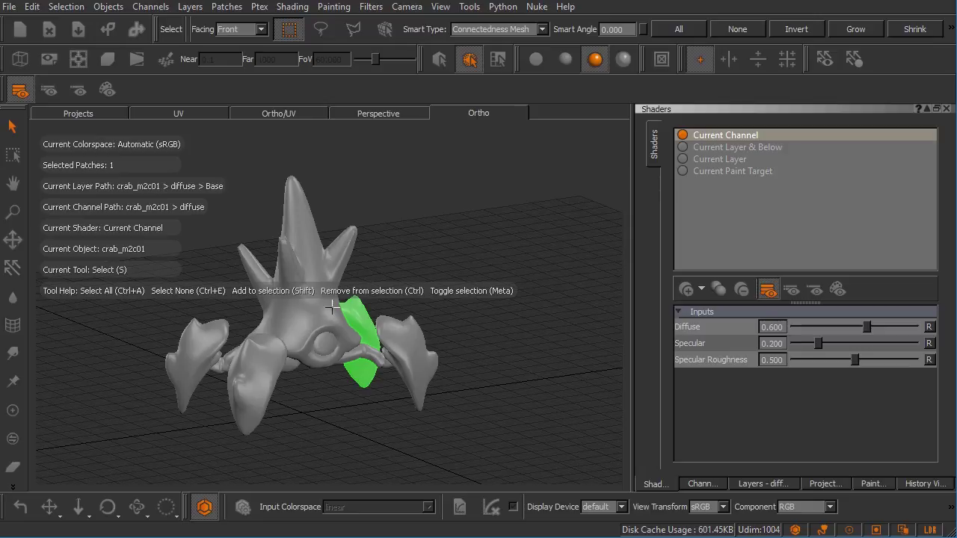
{"action": "key", "text": "ctrl+a"}
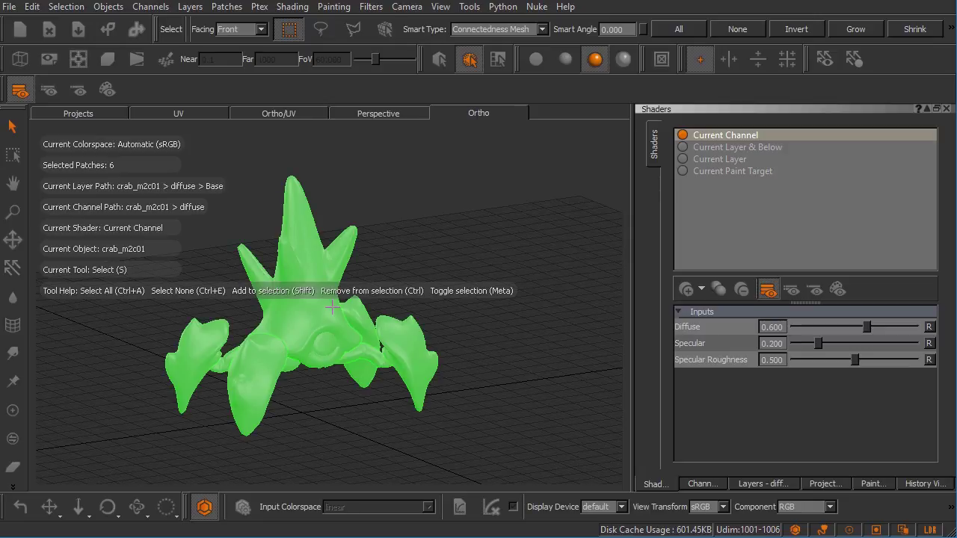
{"action": "key", "text": "ctrl+e"}
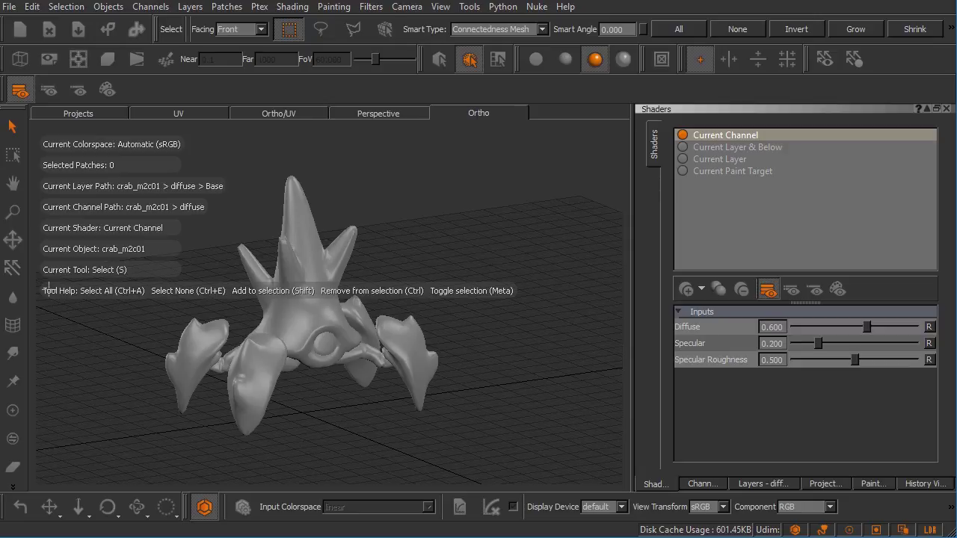
Try Slerp and Pinup, dab with Paint and enlarge the brush radius to 122, then return to Select.
{"action": "left_click", "coordinate": [13, 354]}
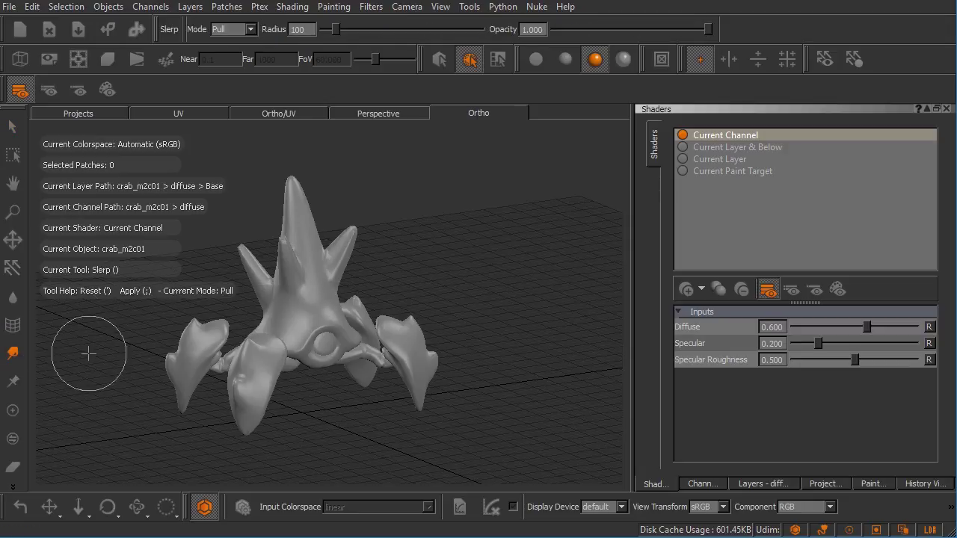
{"action": "left_click", "coordinate": [13, 381]}
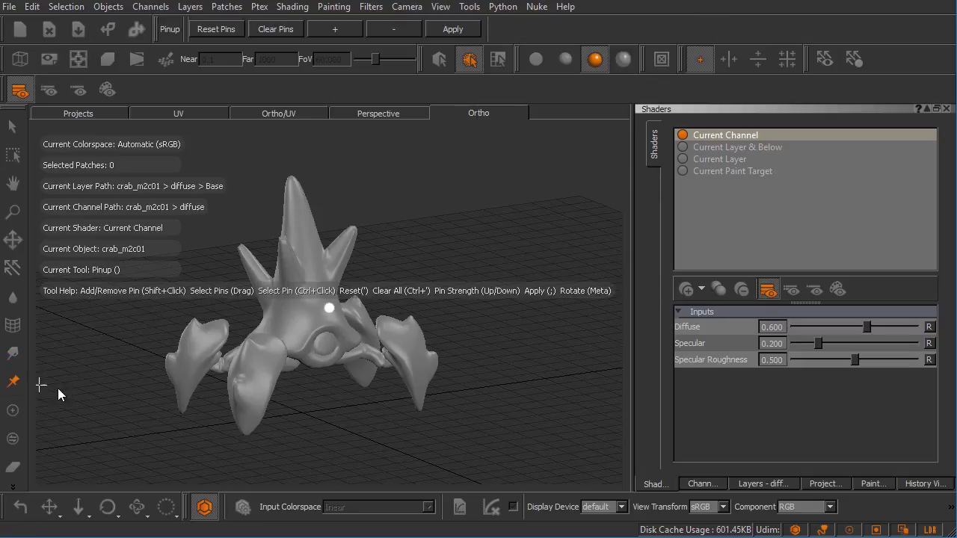
{"action": "left_click", "coordinate": [13, 410]}
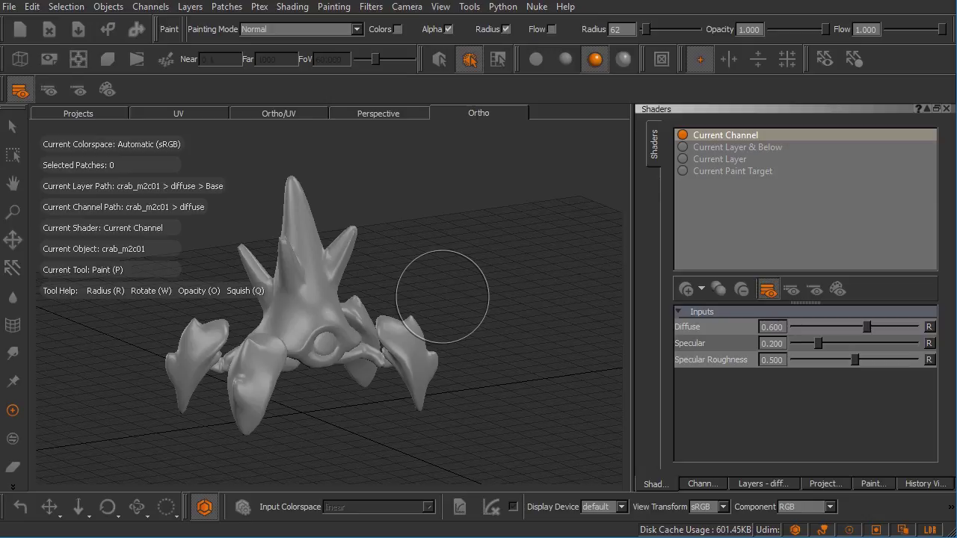
{"action": "left_click", "coordinate": [442, 297]}
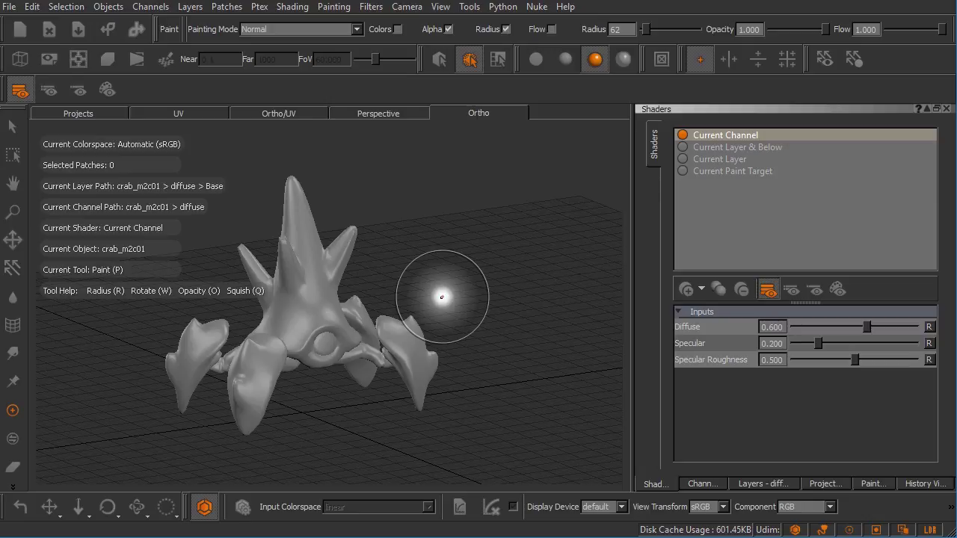
{"action": "left_click_drag", "start_coordinate": [442, 296], "coordinate": [424, 282]}
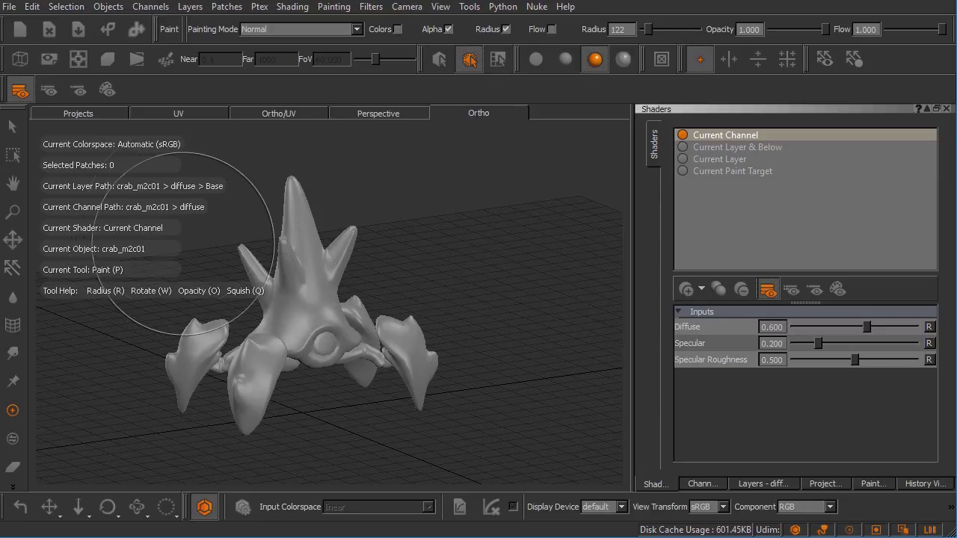
{"action": "left_click", "coordinate": [12, 127]}
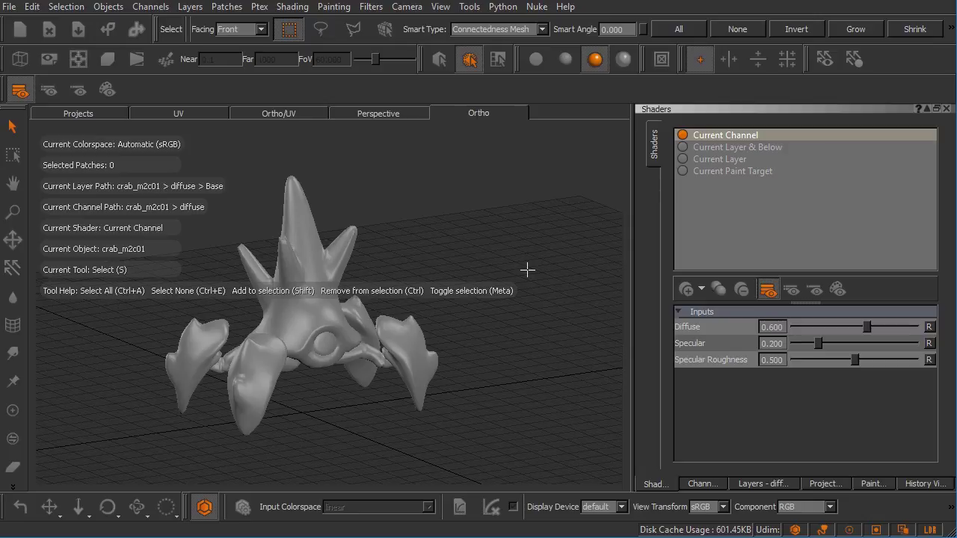
{"action": "left_click", "coordinate": [38, 8]}
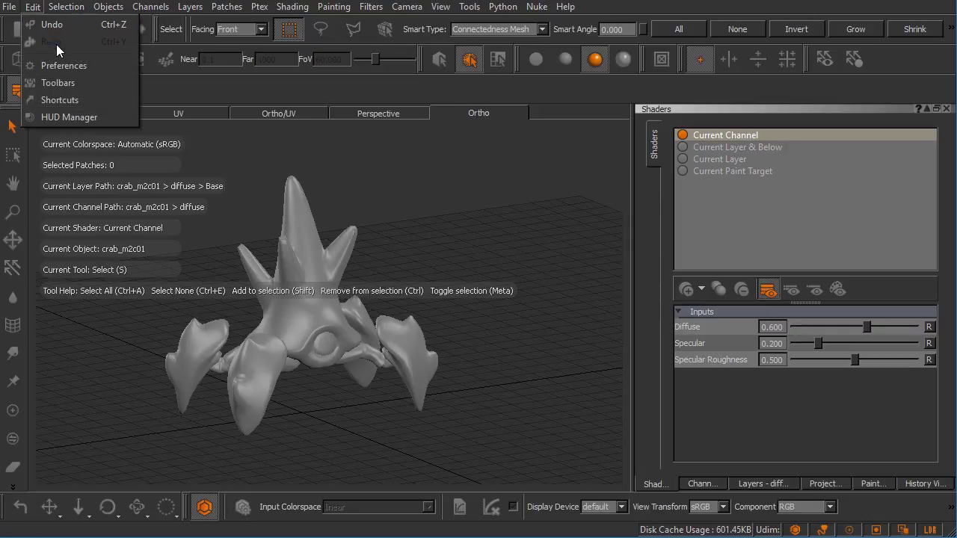
{"action": "left_click", "coordinate": [63, 63]}
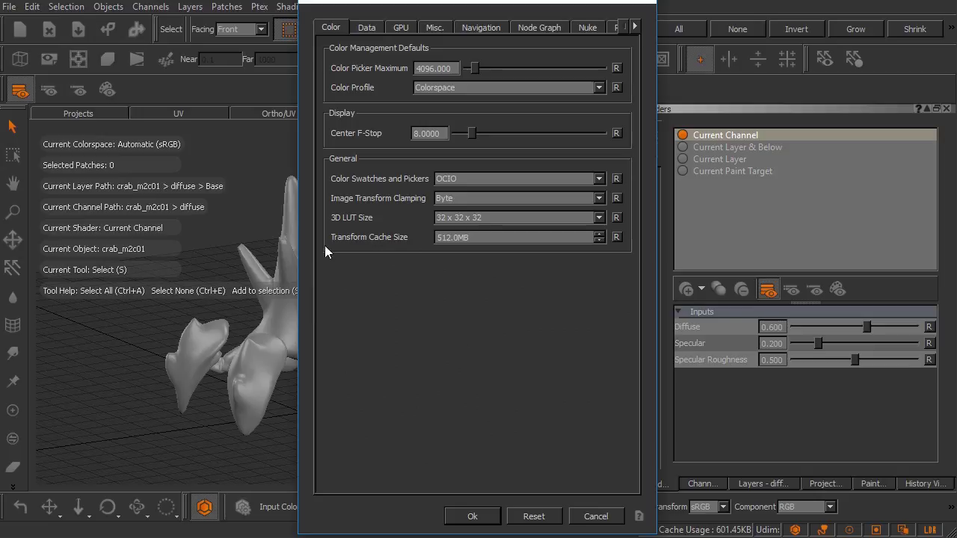
{"action": "left_click", "coordinate": [480, 28]}
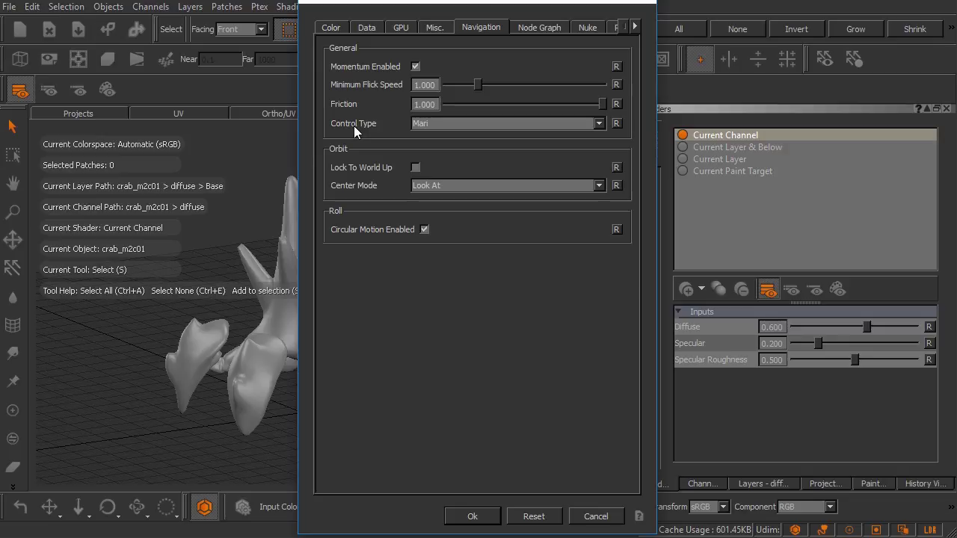
{"action": "left_click", "coordinate": [422, 122]}
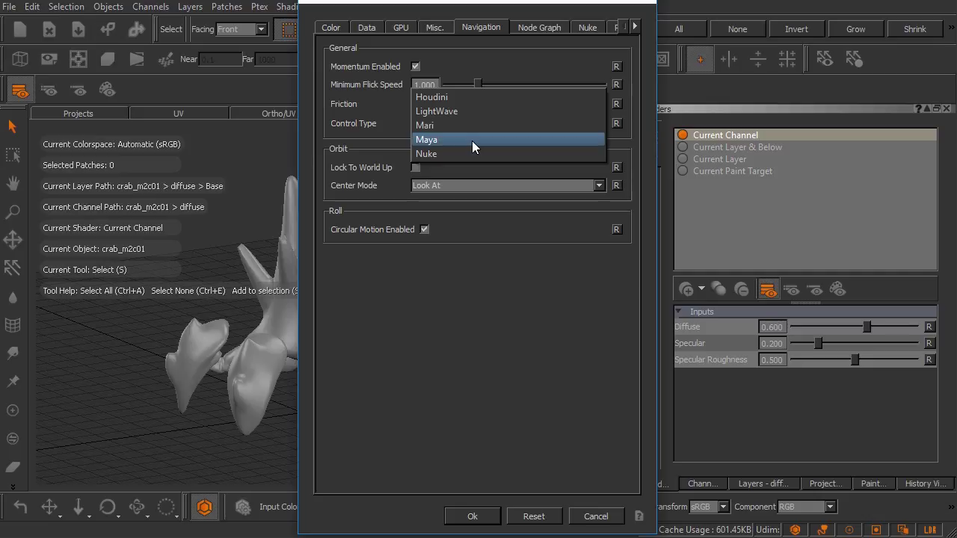
{"action": "left_click", "coordinate": [450, 124]}
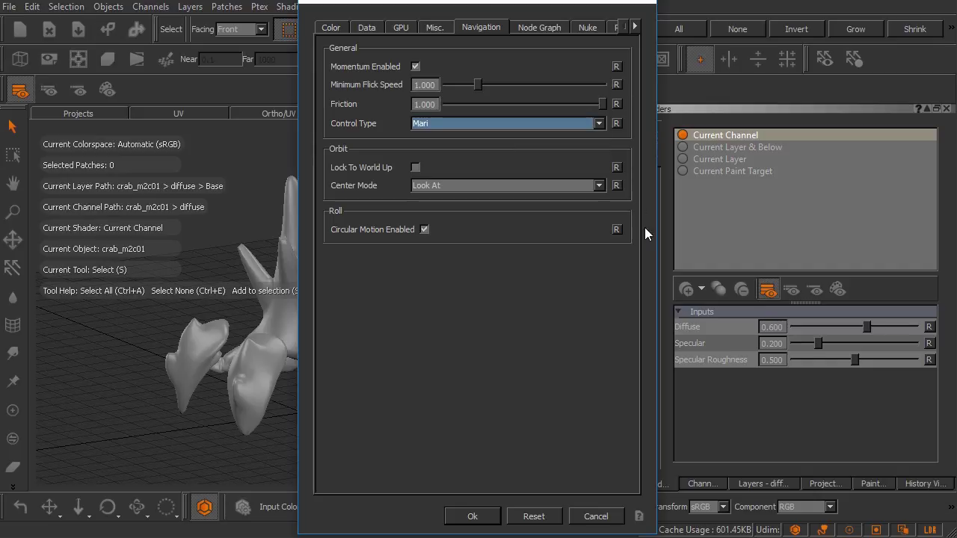
{"action": "left_click", "coordinate": [481, 521]}
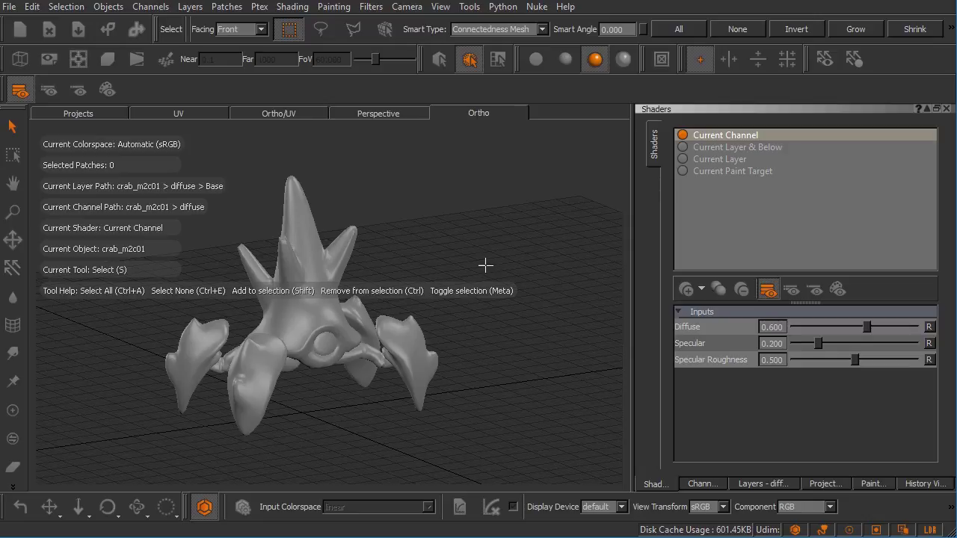
{"action": "left_click", "coordinate": [33, 7]}
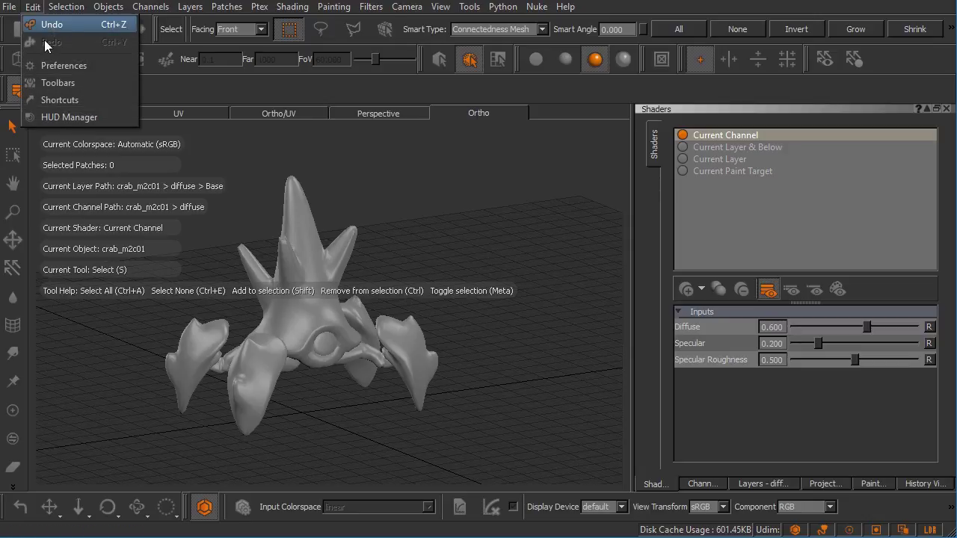
Open Manage Keyboard Shortcuts and look up S, which maps to Select Items under General.
{"action": "left_click", "coordinate": [58, 99]}
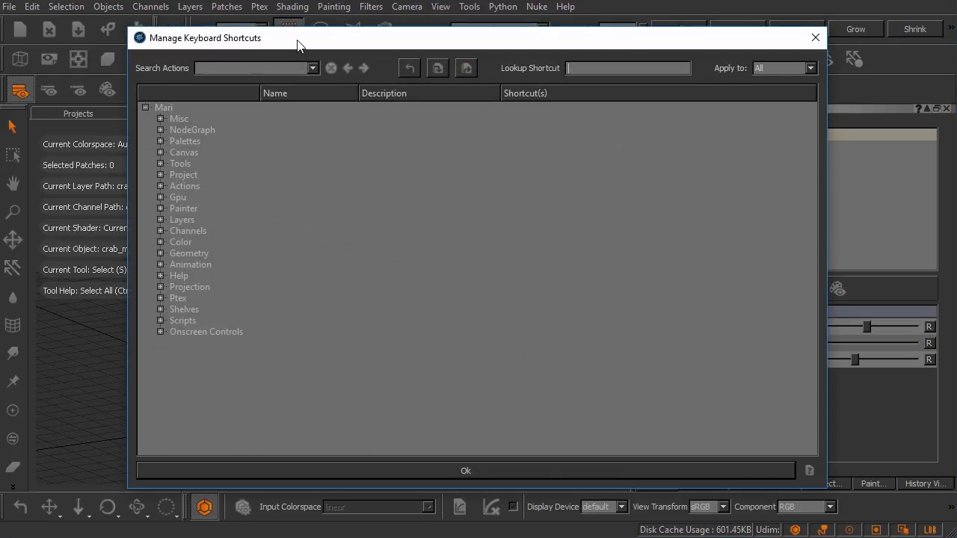
{"action": "left_click_drag", "start_coordinate": [295, 39], "coordinate": [276, 36]}
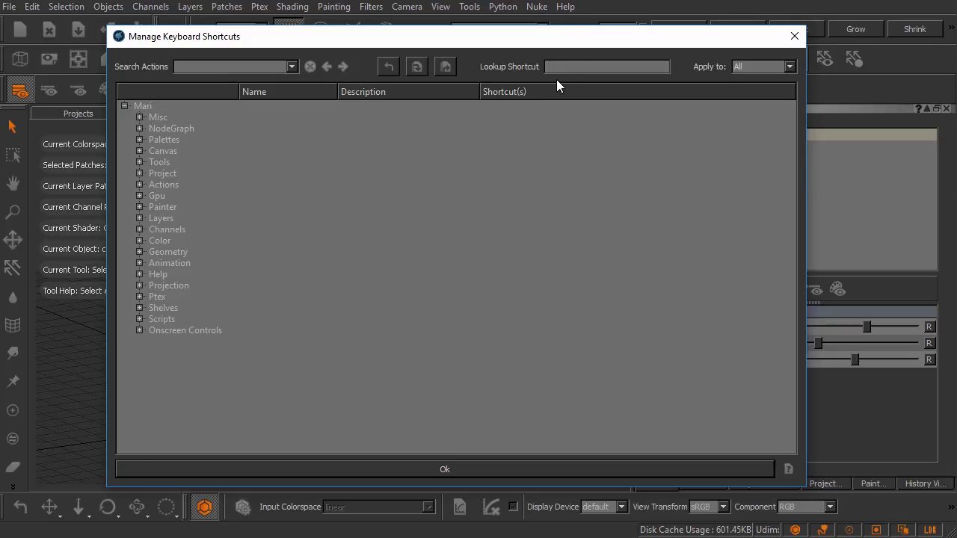
{"action": "key", "text": "s"}
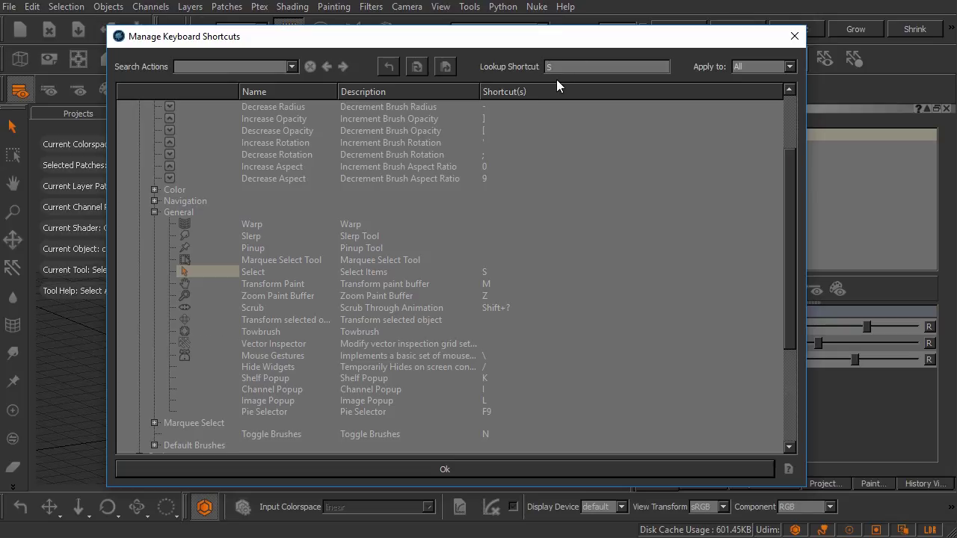
Search the shortcut actions for 'squish', finding Adjust Squish (Q).
{"action": "left_click", "coordinate": [235, 66]}
{"action": "type", "text": "squish"}
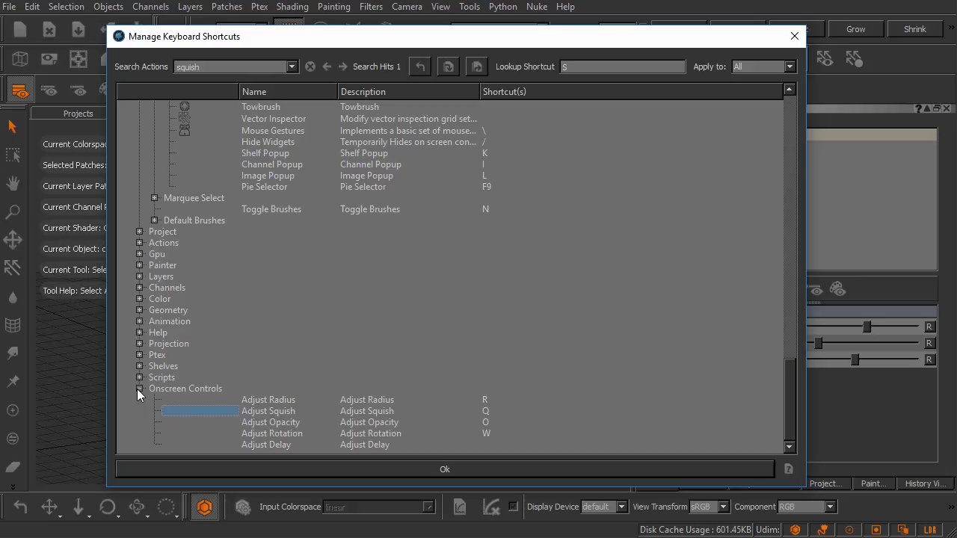
{"action": "scroll", "coordinate": [137, 389], "scroll_direction": "up", "scroll_amount": 5}
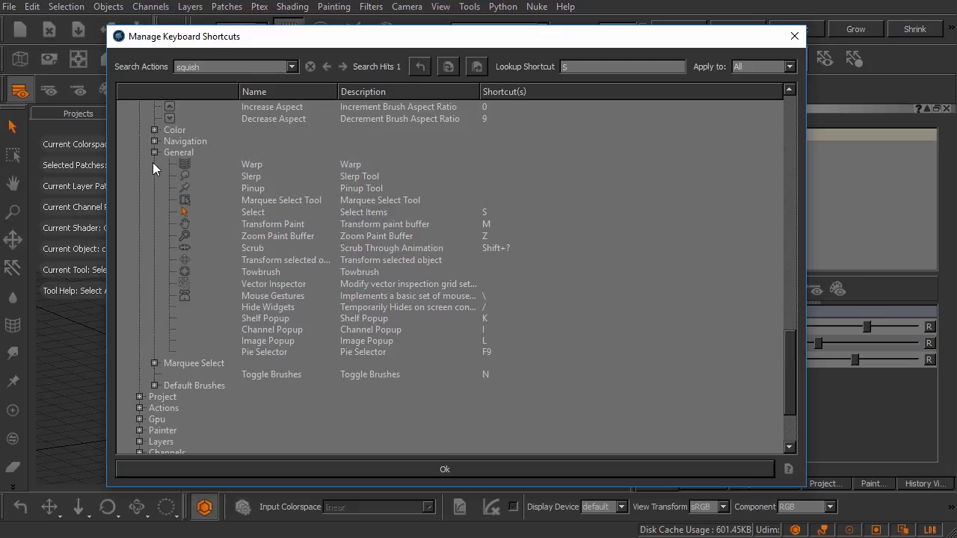
Collapse the General, Tools, Create, NodeGraph and Misc shortcut groups.
{"action": "left_click", "coordinate": [151, 153]}
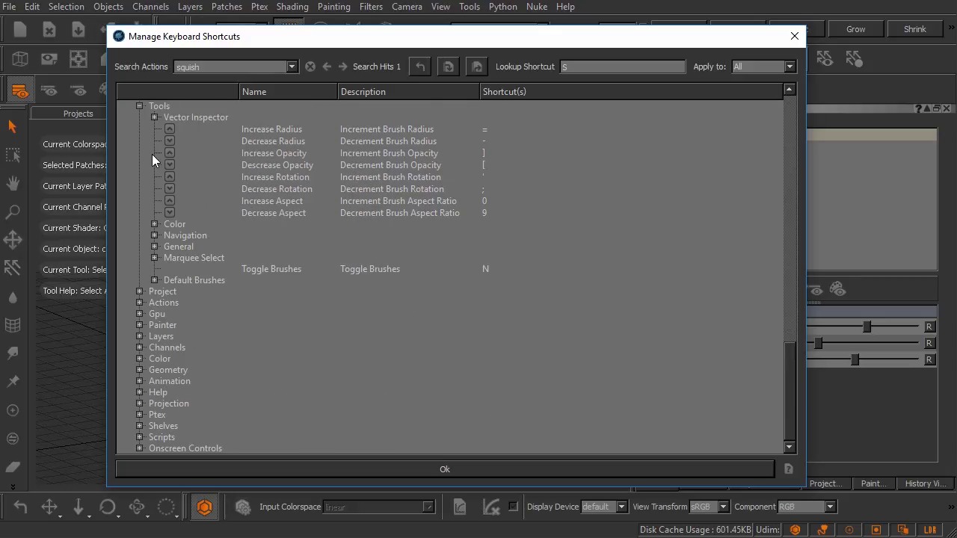
{"action": "left_click", "coordinate": [140, 106]}
{"action": "scroll", "coordinate": [224, 225], "scroll_direction": "up", "scroll_amount": 6}
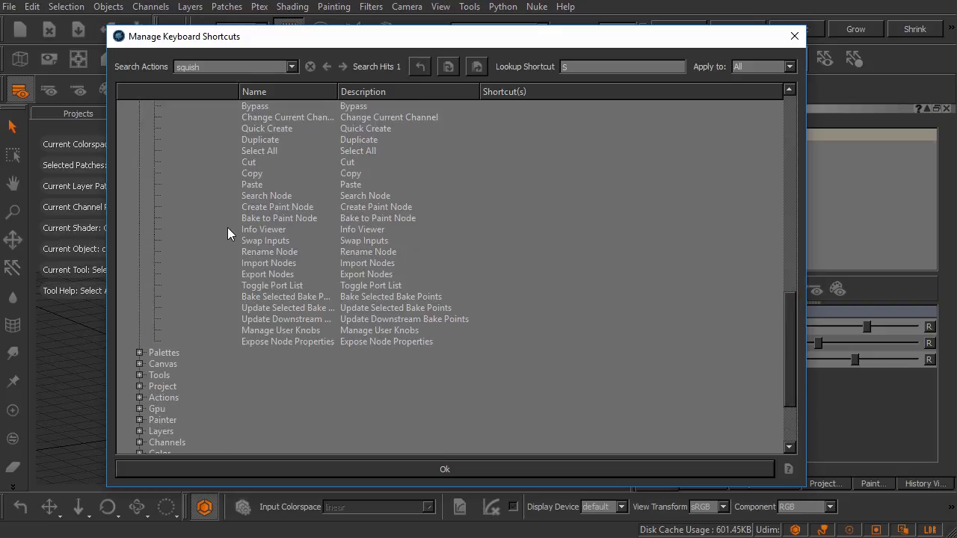
{"action": "scroll", "coordinate": [224, 227], "scroll_direction": "up", "scroll_amount": 7}
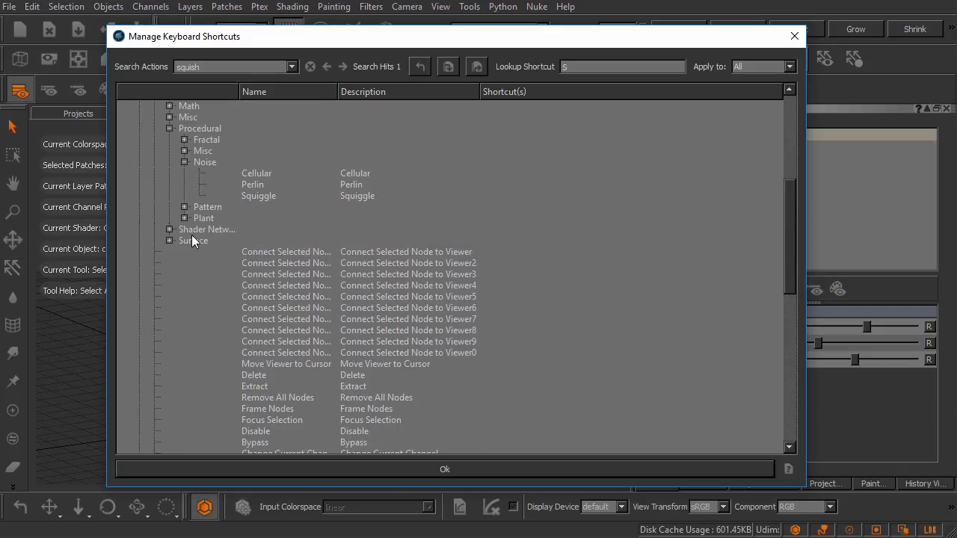
{"action": "scroll", "coordinate": [191, 235], "scroll_direction": "up", "scroll_amount": 7}
{"action": "left_click", "coordinate": [154, 266]}
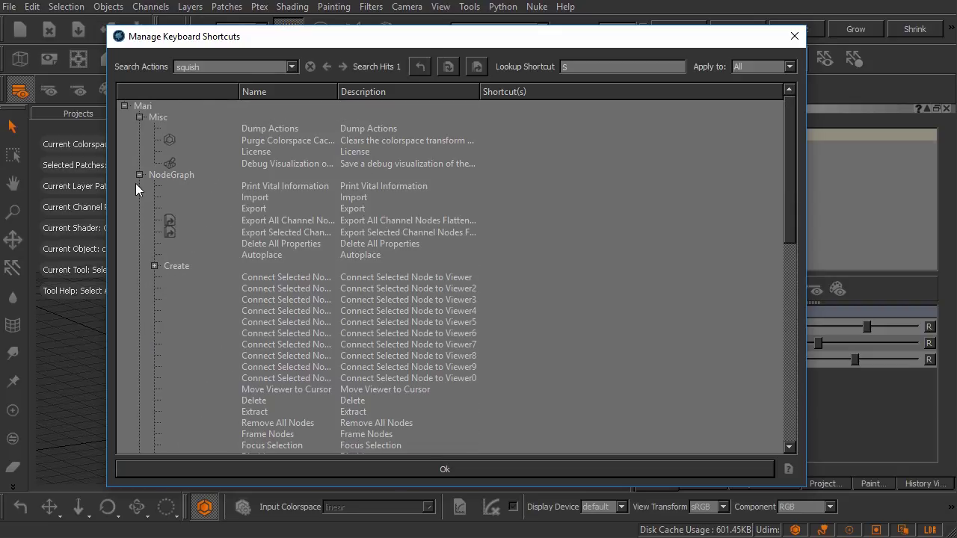
{"action": "left_click", "coordinate": [139, 175]}
{"action": "left_click", "coordinate": [139, 117]}
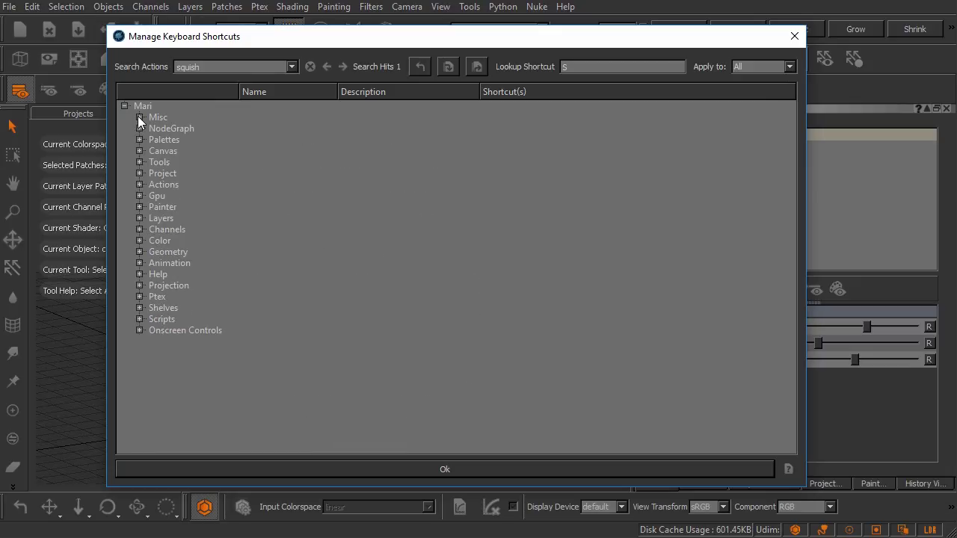
Expand Tools, Vector Inspector and General to list the General tool shortcuts.
{"action": "left_click", "coordinate": [139, 162]}
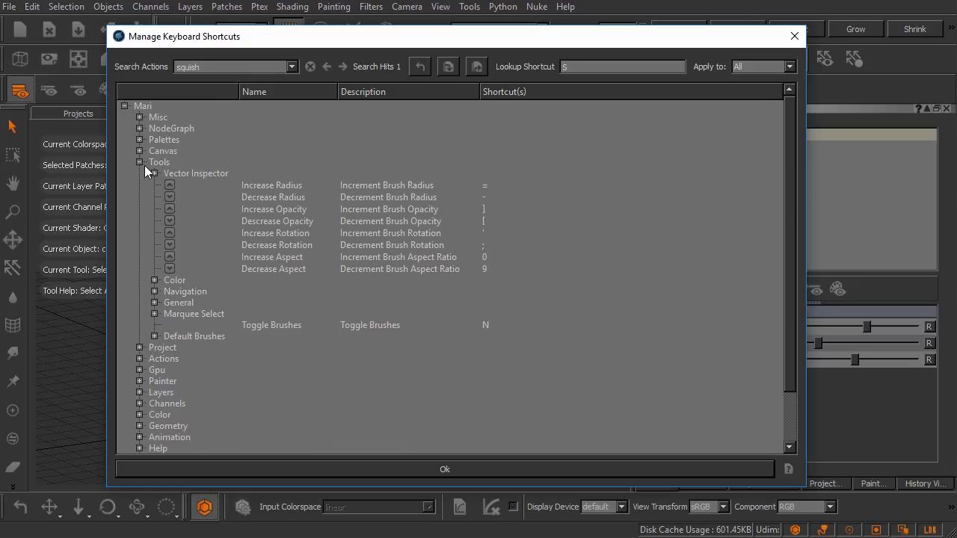
{"action": "left_click", "coordinate": [152, 173]}
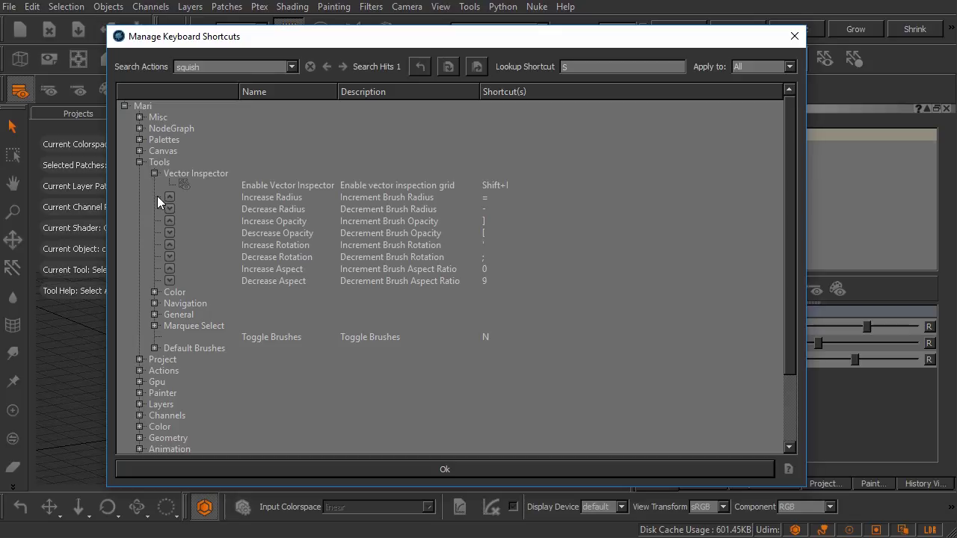
{"action": "left_click", "coordinate": [155, 315]}
{"action": "scroll", "coordinate": [174, 328], "scroll_direction": "down", "scroll_amount": 4}
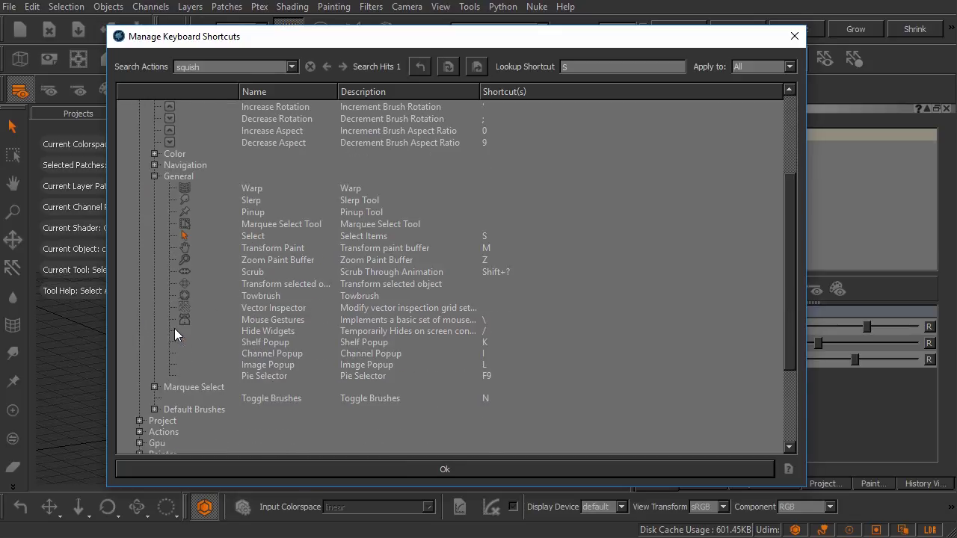